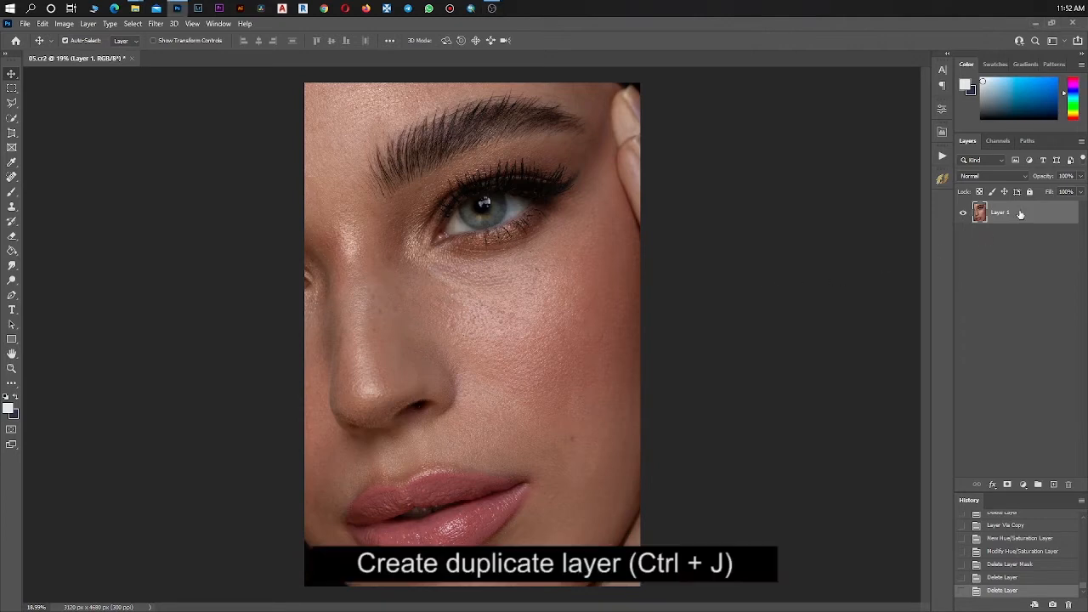
- Duplicate Layer 1 and add a Hue/Saturation adjustment layer above the copy
key(ctrl+j)
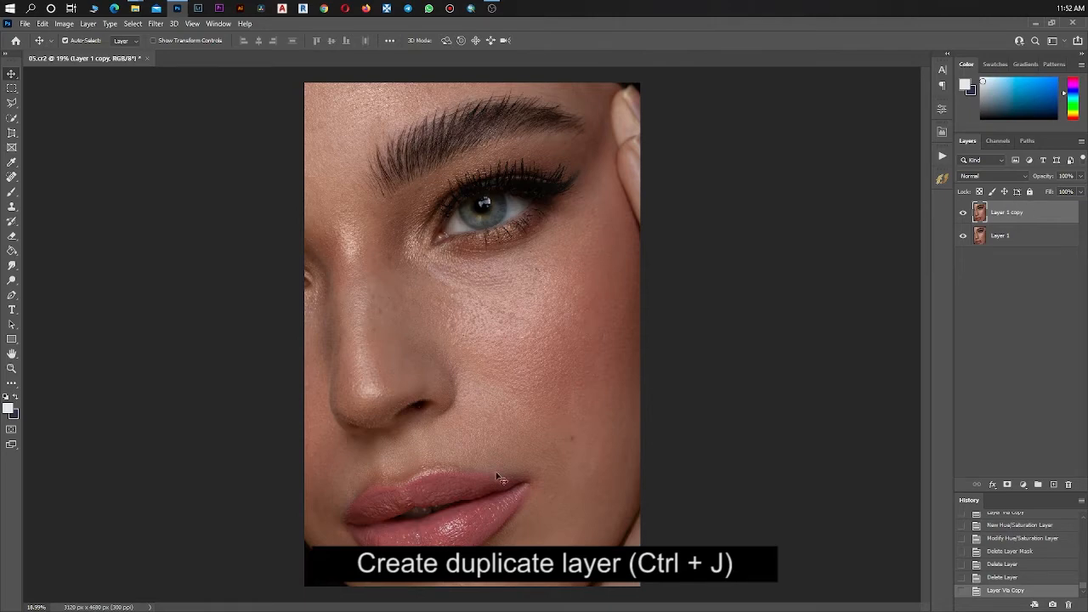
scroll(511, 495, up, 12)
scroll(799, 432, down, 2)
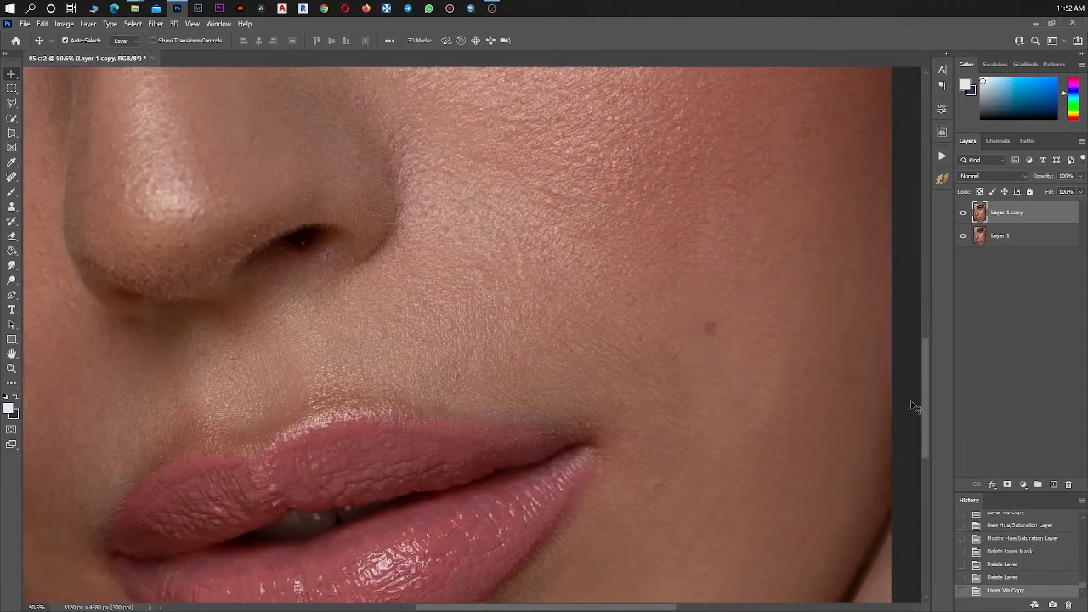
drag(925, 402, 924, 424)
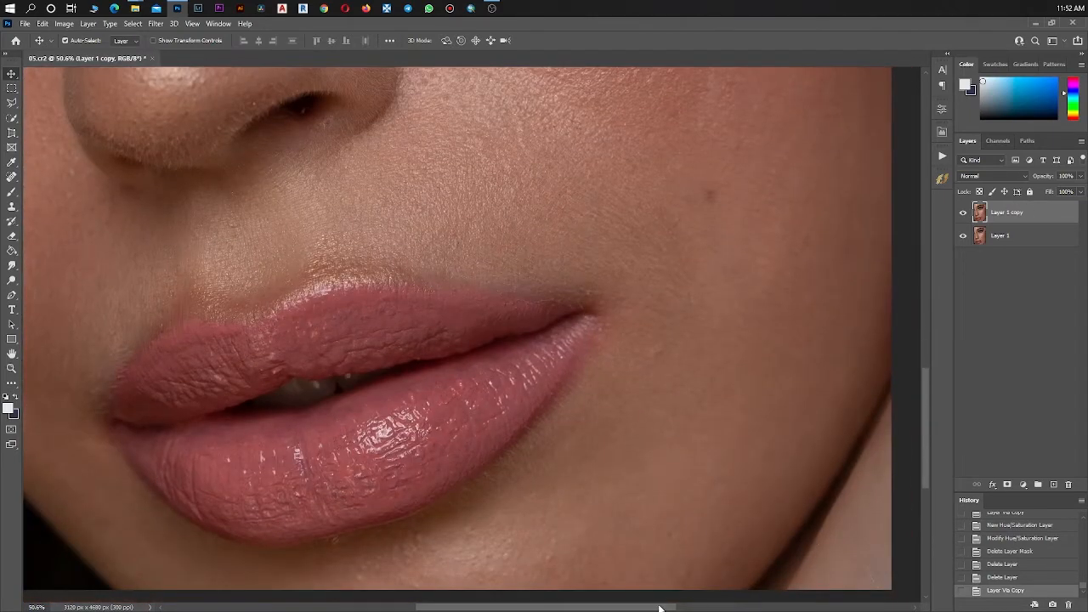
drag(659, 608, 647, 606)
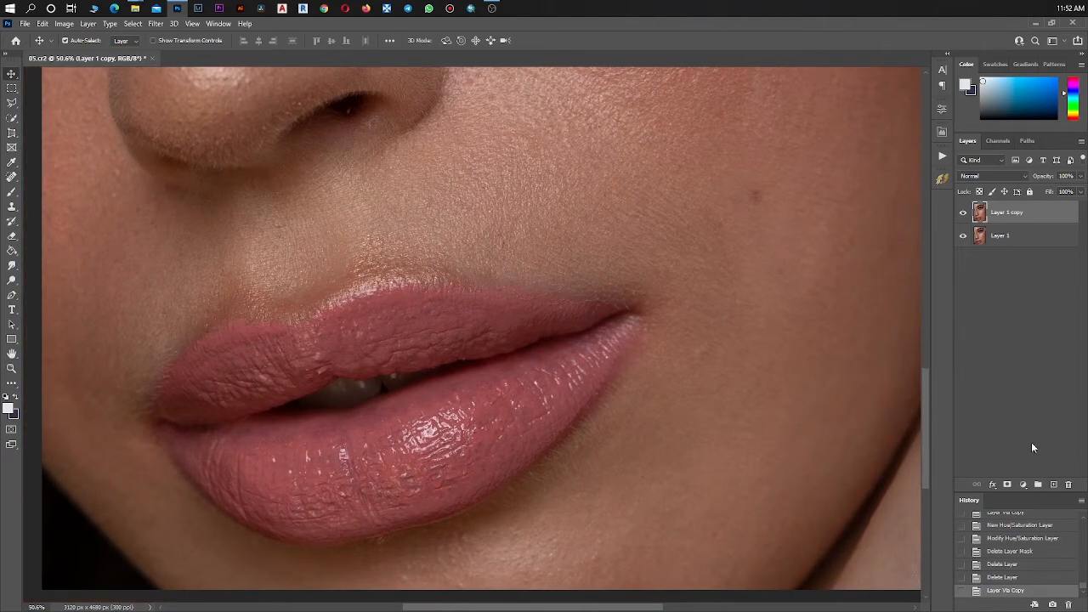
click(1023, 485)
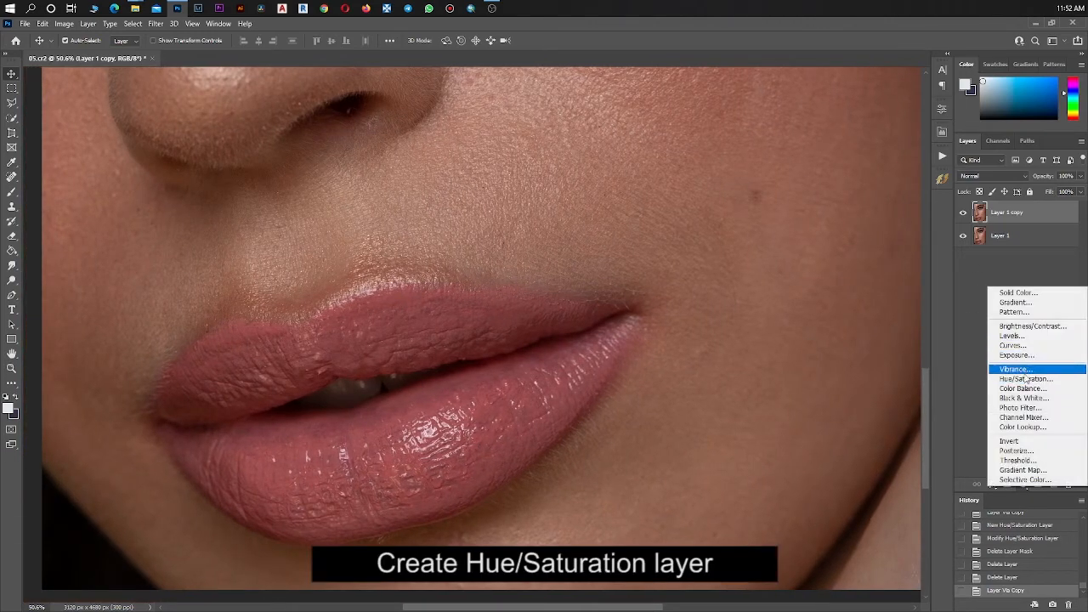
click(1024, 378)
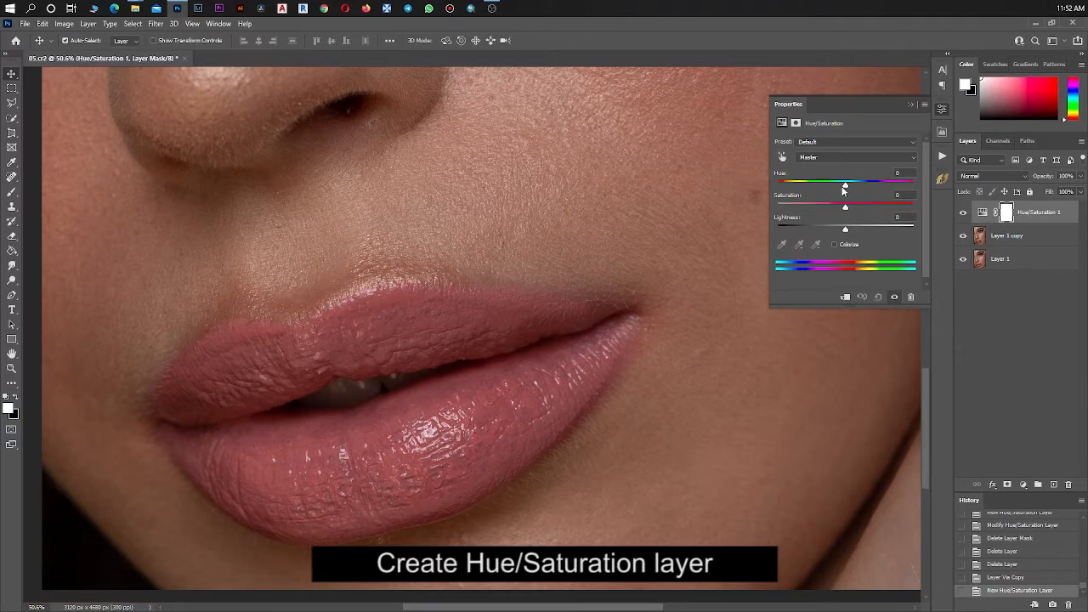
- Set the adjustment's Hue to -15 and invert its layer mask to black
drag(841, 187, 832, 185)
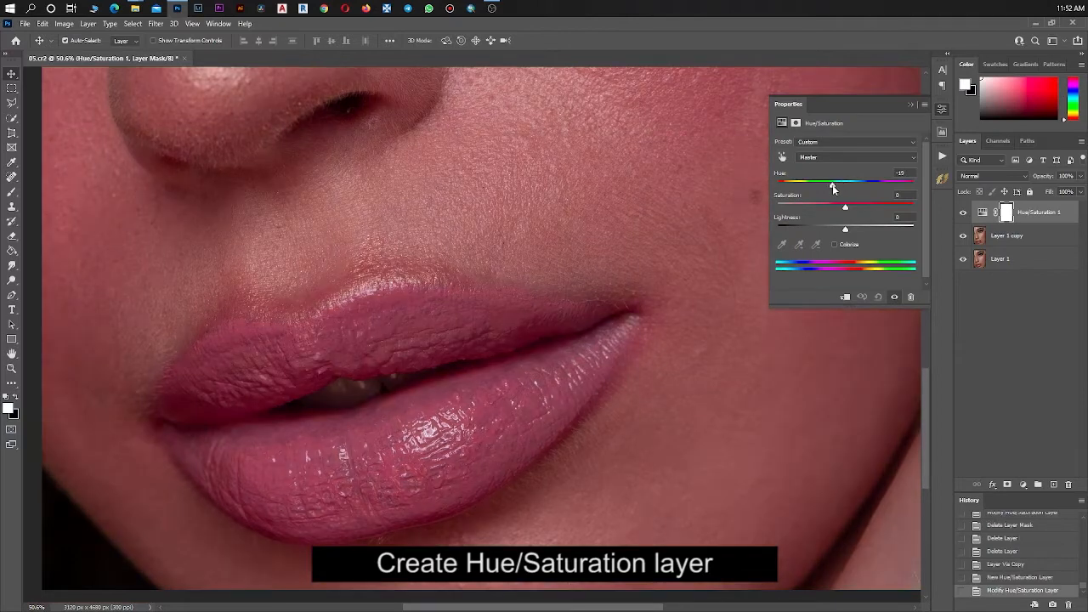
click(910, 106)
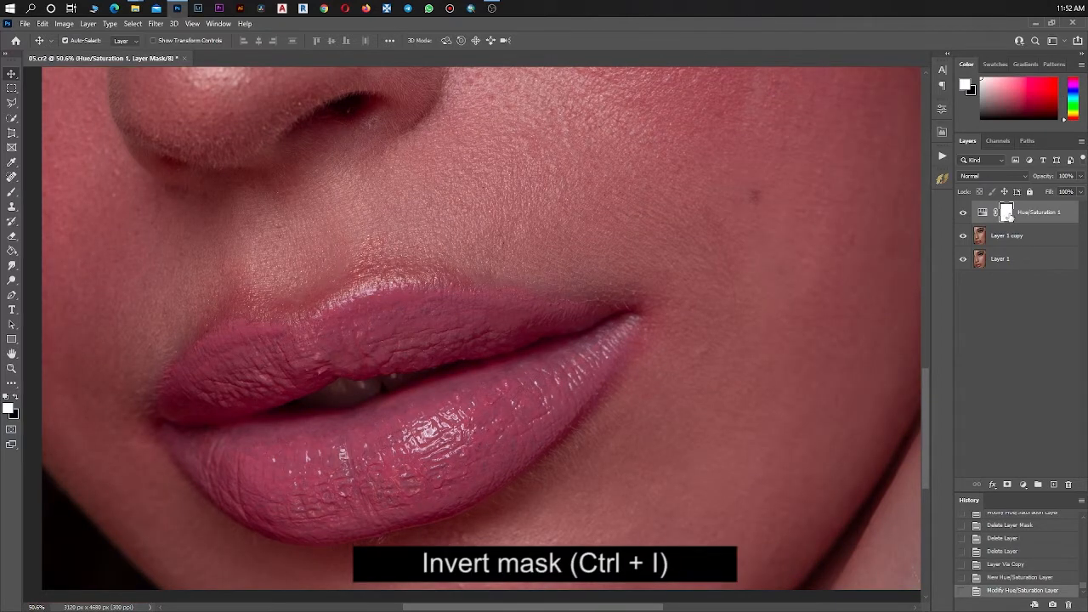
key(ctrl+i)
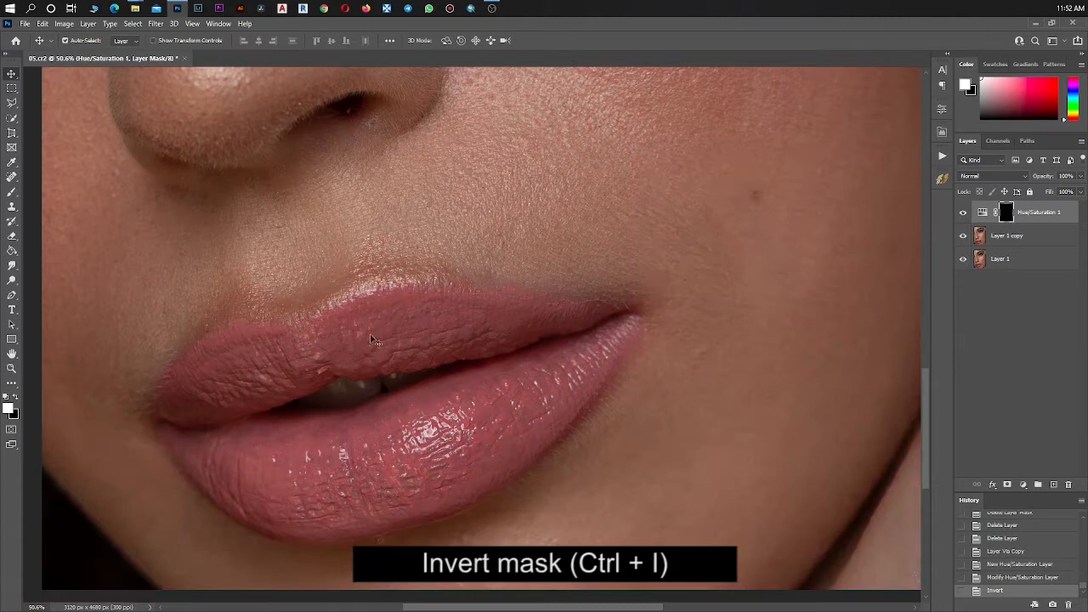
- Paint white with the Brush tool on the adjustment's mask over the glossy central part of the lower lip
click(12, 195)
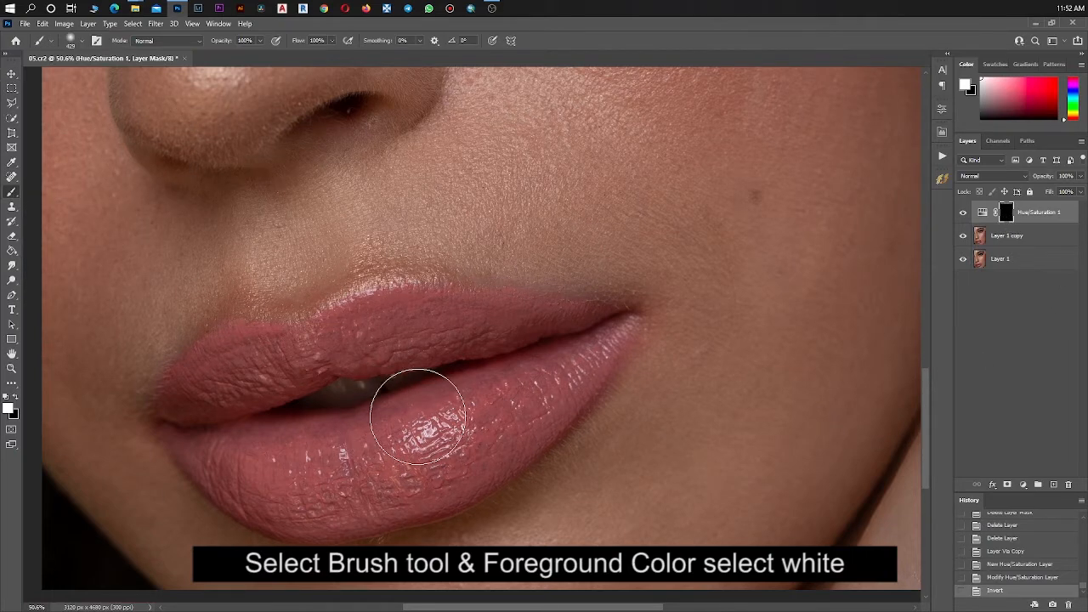
click(16, 398)
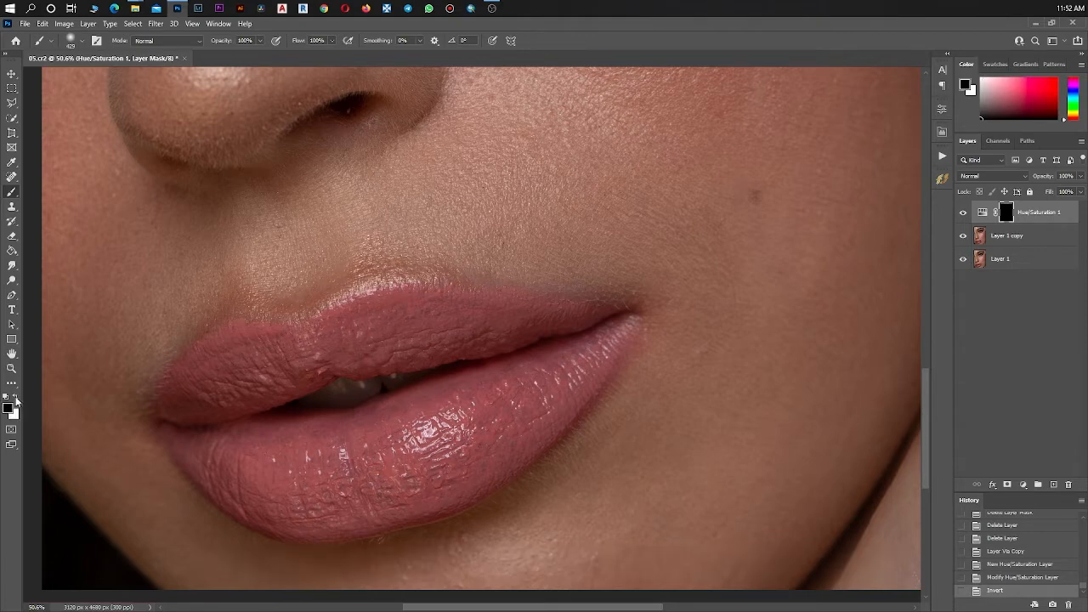
click(15, 399)
mouse_move(389, 476)
mouse_down()
mouse_move(356, 461)
mouse_move(442, 418)
mouse_move(360, 441)
mouse_move(422, 446)
mouse_move(540, 377)
mouse_move(431, 465)
mouse_move(529, 404)
mouse_move(497, 437)
mouse_move(403, 470)
mouse_move(453, 437)
mouse_up()
- Set the adjustment's Hue to -143 and Saturation to +42 so the masked area is a strong blue
double_click(982, 214)
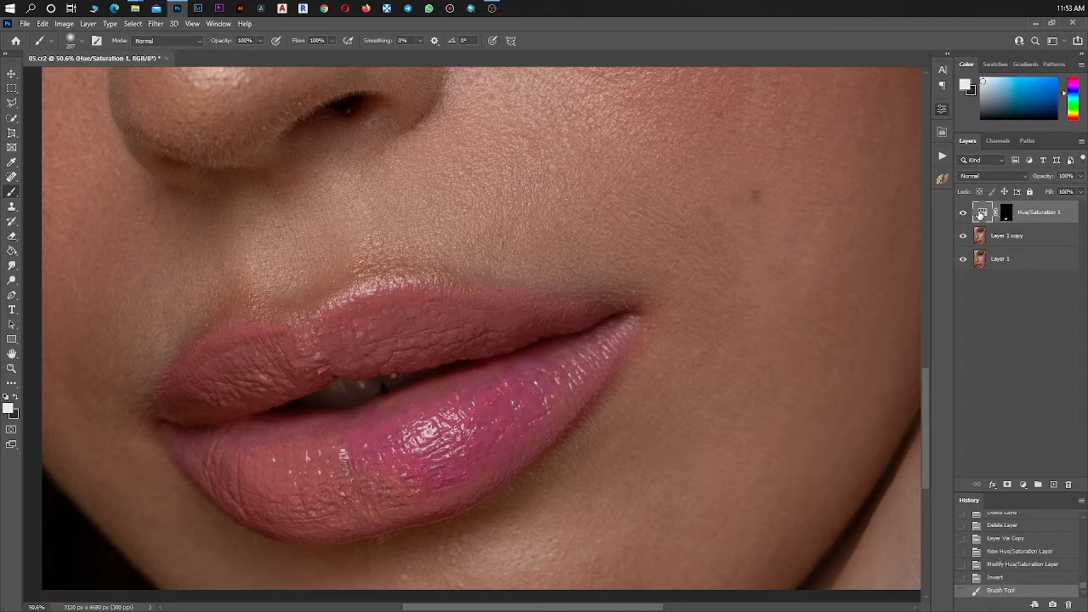
drag(832, 185, 800, 185)
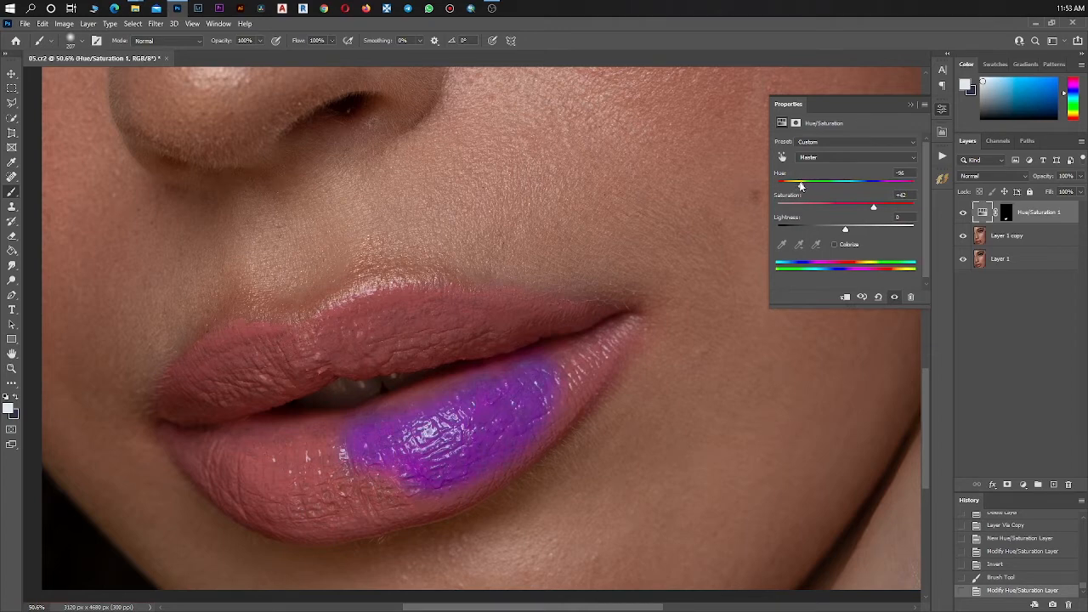
drag(797, 186, 789, 186)
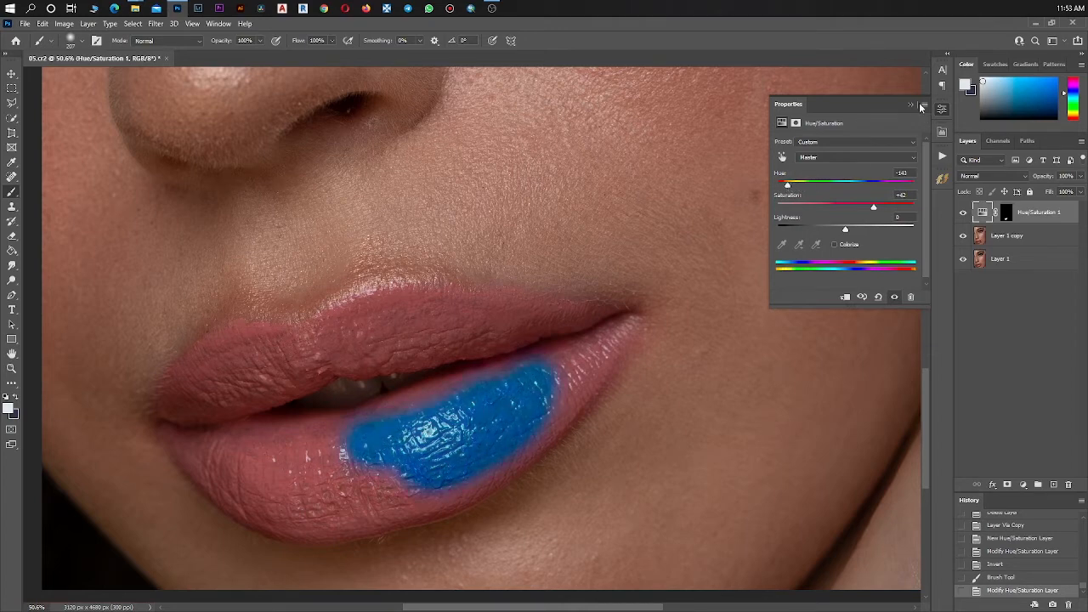
click(921, 106)
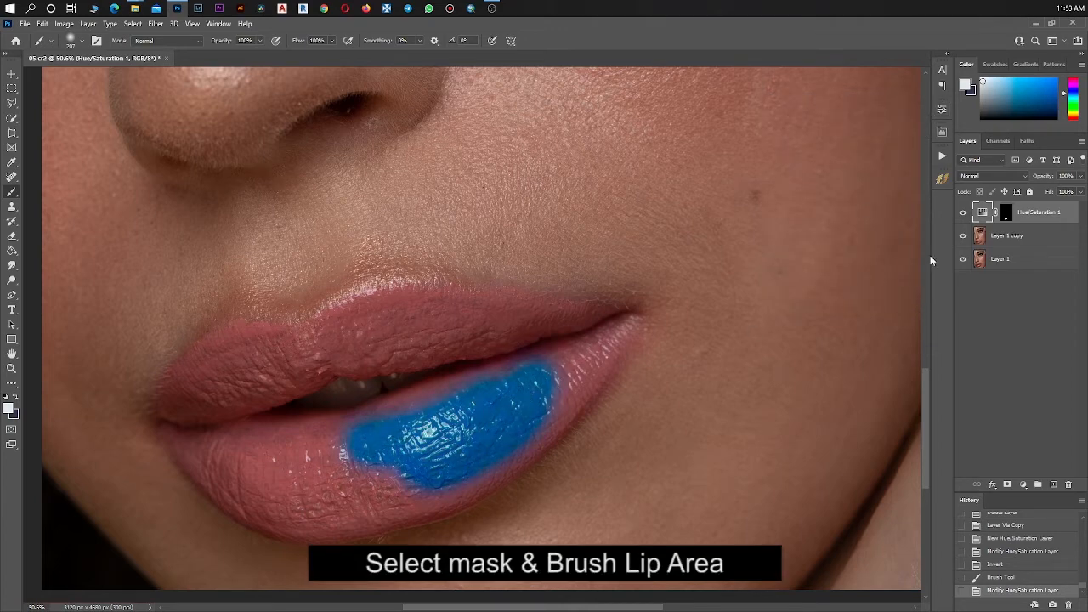
- Paint white on the Hue/Saturation mask to cover most of the lower lip
click(1009, 213)
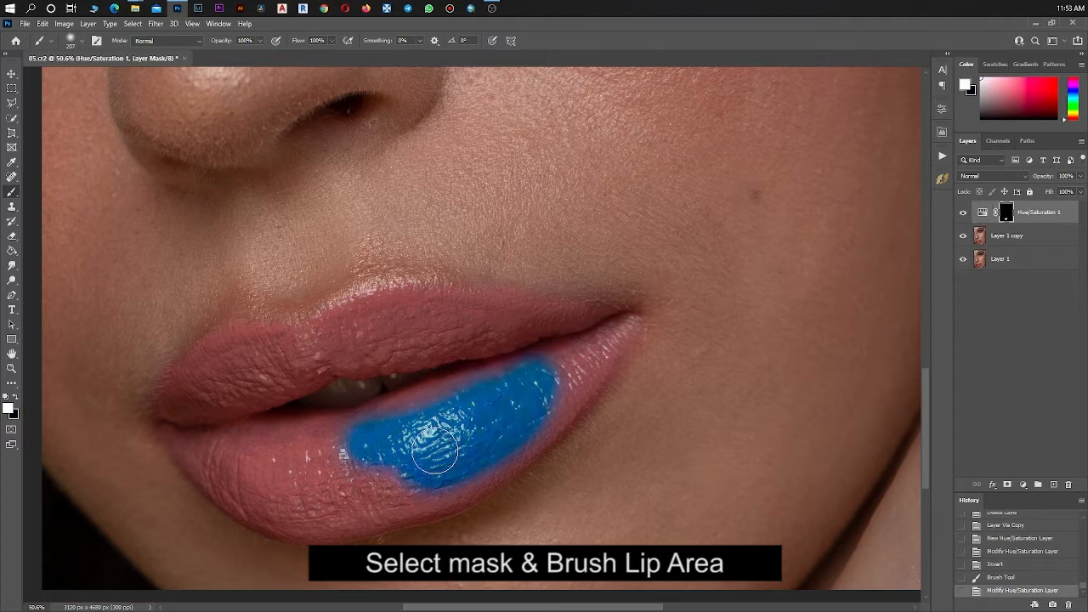
mouse_move(441, 450)
mouse_down()
mouse_move(294, 478)
mouse_move(366, 461)
mouse_move(300, 457)
mouse_move(254, 468)
mouse_move(314, 497)
mouse_up()
drag(371, 458, 353, 458)
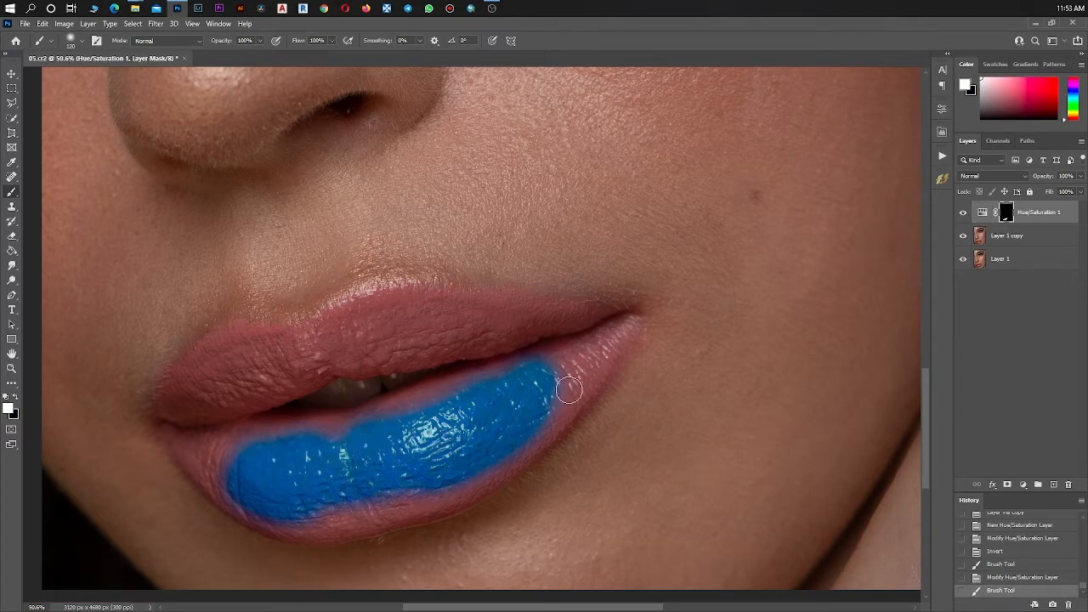
mouse_move(593, 351)
mouse_down()
mouse_move(521, 416)
mouse_move(588, 352)
mouse_move(322, 438)
mouse_move(256, 438)
mouse_move(350, 438)
mouse_move(352, 466)
mouse_move(330, 495)
mouse_move(396, 503)
mouse_move(306, 516)
mouse_move(437, 494)
mouse_move(523, 444)
mouse_move(591, 372)
mouse_move(598, 345)
mouse_move(440, 400)
mouse_up()
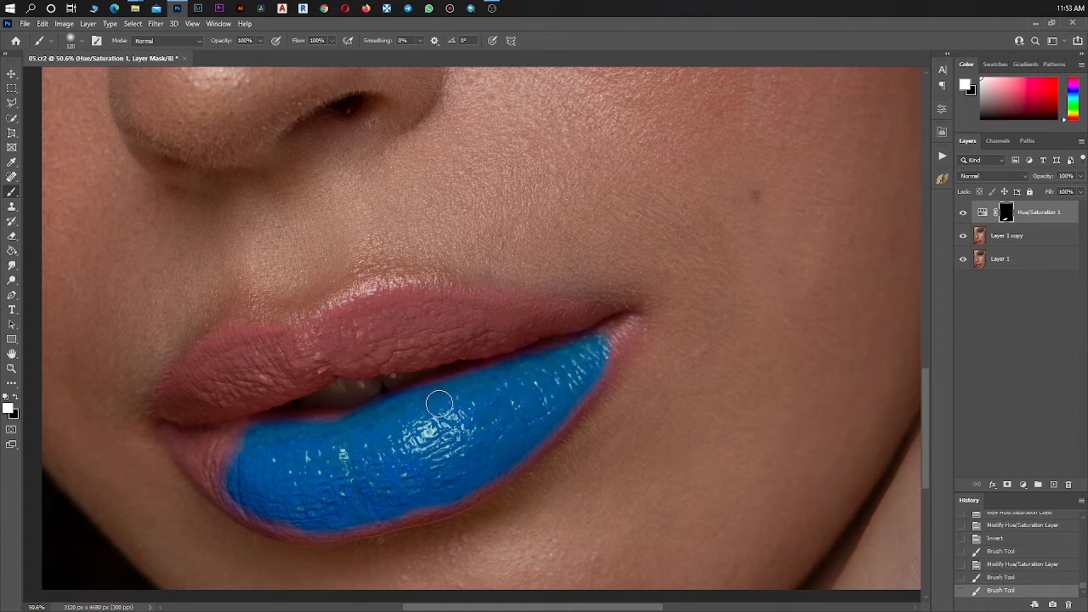
- Paint the larger half of the upper lip into the mask, using a smaller brush for the adjoining mouth corner
mouse_move(327, 336)
mouse_down()
mouse_move(380, 306)
mouse_move(414, 300)
mouse_move(531, 316)
mouse_move(368, 332)
mouse_move(481, 331)
mouse_move(345, 350)
mouse_move(379, 366)
mouse_move(324, 358)
mouse_move(326, 331)
mouse_move(405, 295)
mouse_move(571, 319)
mouse_move(438, 349)
mouse_move(386, 348)
mouse_move(457, 344)
mouse_up()
key(bracketleft)
key(bracketleft)
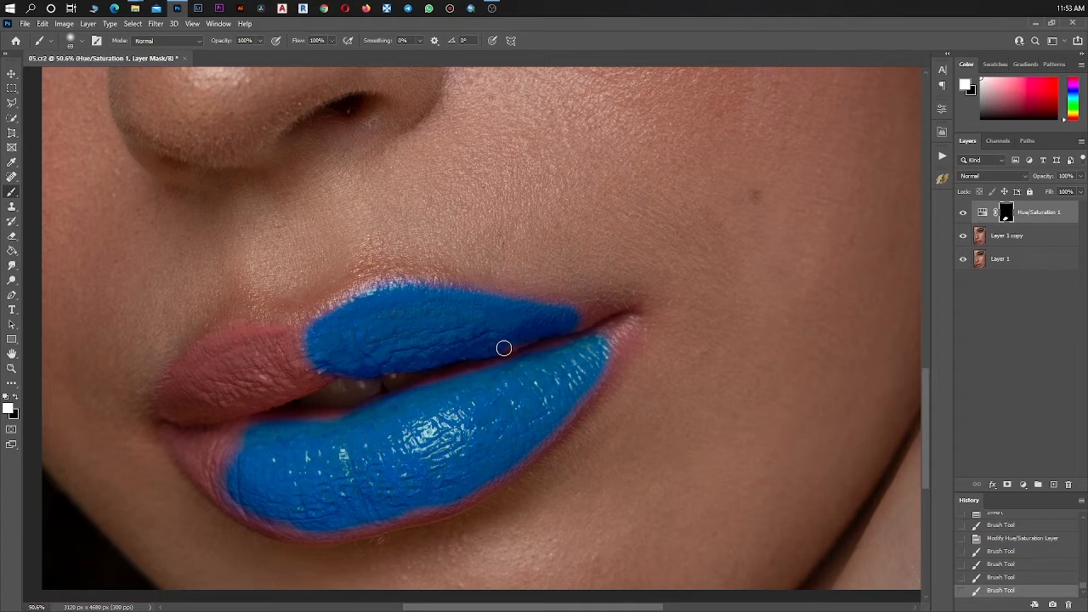
click(583, 321)
drag(619, 323, 587, 370)
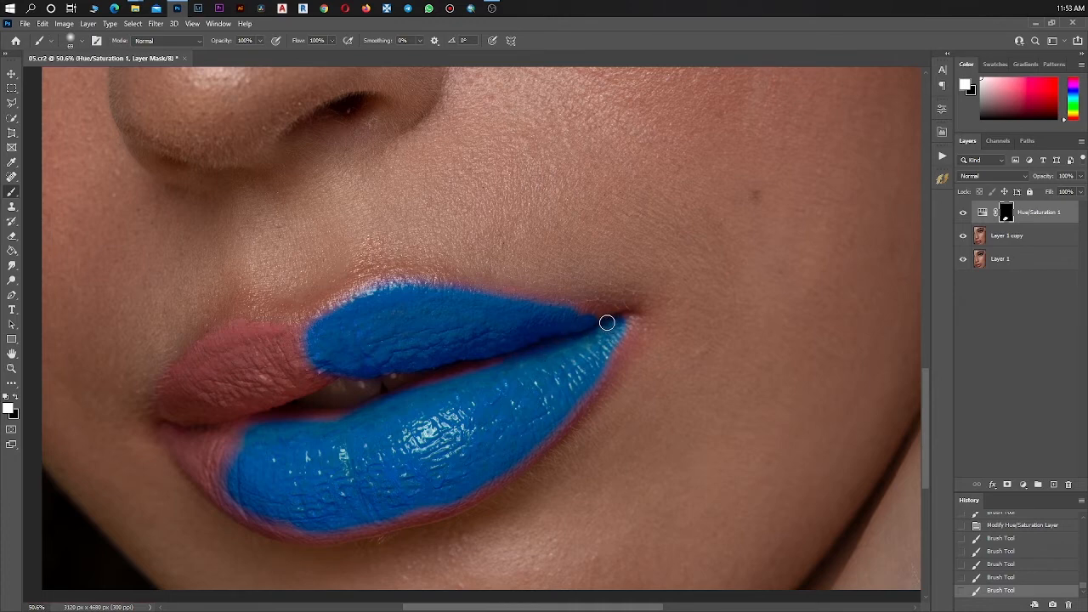
- Paint the lower lip's remaining edges and far corner into the mask, and cover the rest of the upper lip
click(527, 442)
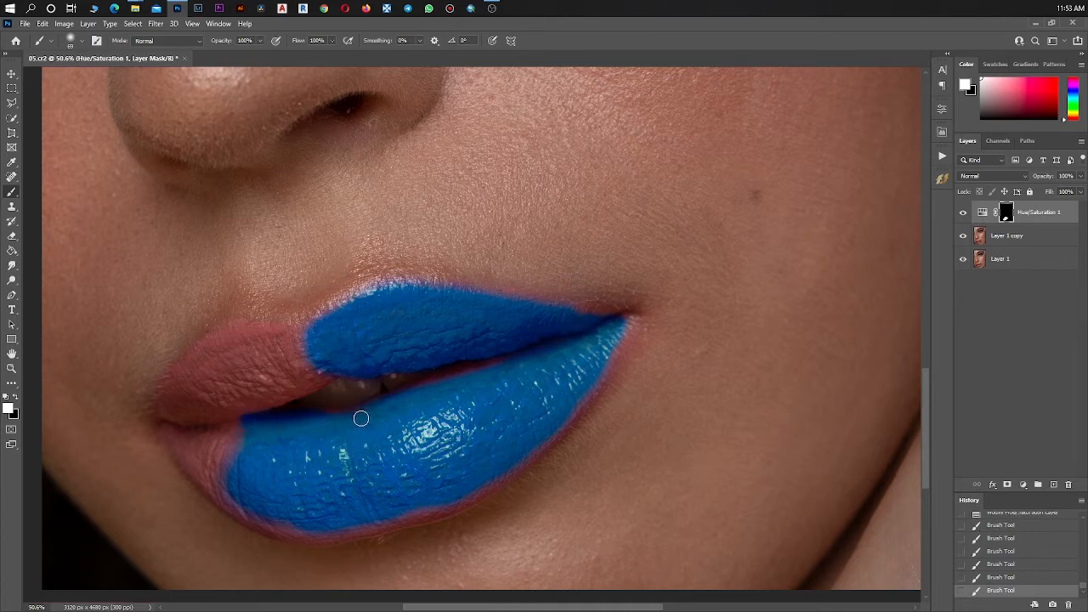
mouse_move(293, 422)
mouse_down()
mouse_move(250, 443)
mouse_move(182, 438)
mouse_move(241, 424)
mouse_up()
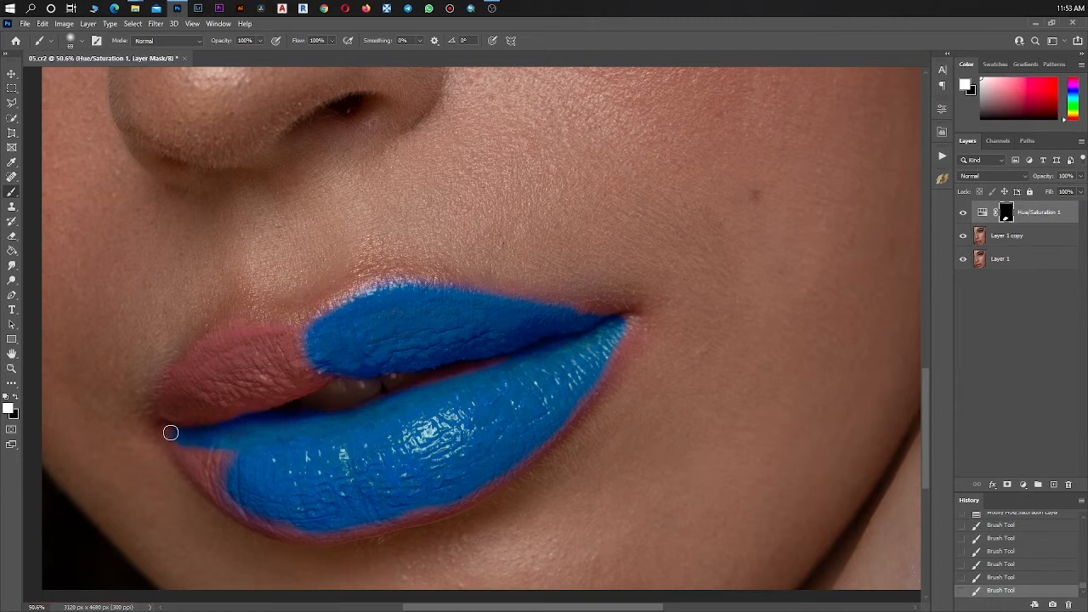
mouse_move(172, 434)
mouse_down()
mouse_move(223, 491)
mouse_move(256, 505)
mouse_move(189, 451)
mouse_move(201, 457)
mouse_up()
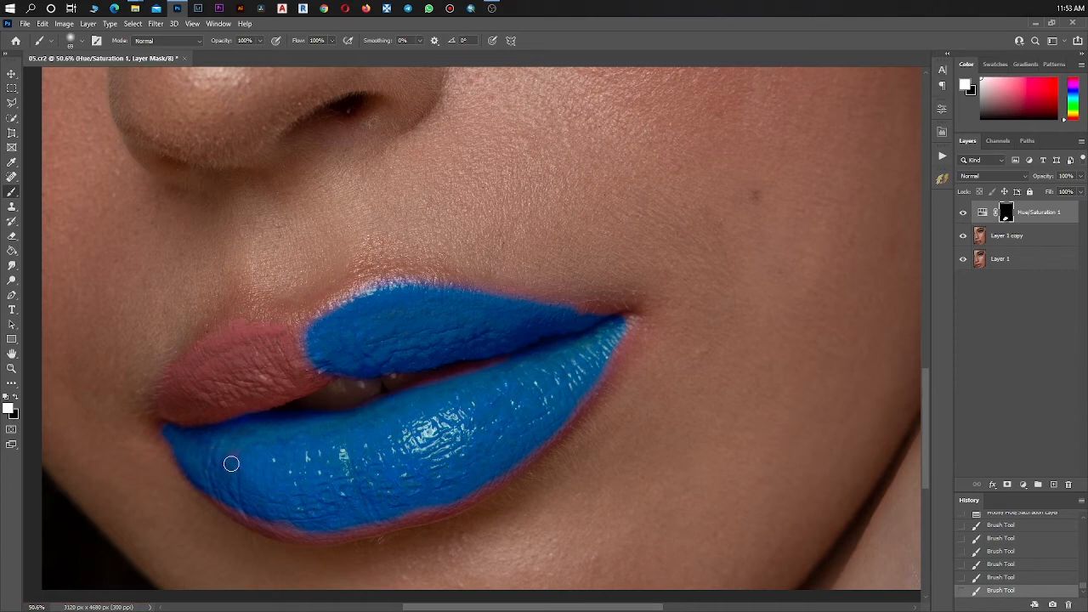
drag(244, 510, 247, 512)
mouse_move(302, 344)
mouse_down()
mouse_move(226, 334)
mouse_move(159, 415)
mouse_move(229, 343)
mouse_move(187, 404)
mouse_move(227, 368)
mouse_move(203, 410)
mouse_move(294, 367)
mouse_move(240, 367)
mouse_move(304, 368)
mouse_move(233, 349)
mouse_move(222, 383)
mouse_move(297, 378)
mouse_move(224, 397)
mouse_move(318, 367)
mouse_move(278, 395)
mouse_move(299, 381)
mouse_move(174, 417)
mouse_move(200, 388)
mouse_move(272, 355)
mouse_move(311, 357)
mouse_move(319, 367)
mouse_move(302, 381)
mouse_move(325, 371)
mouse_move(207, 477)
mouse_move(264, 513)
mouse_move(329, 529)
mouse_move(491, 483)
mouse_move(600, 374)
mouse_move(628, 316)
mouse_up()
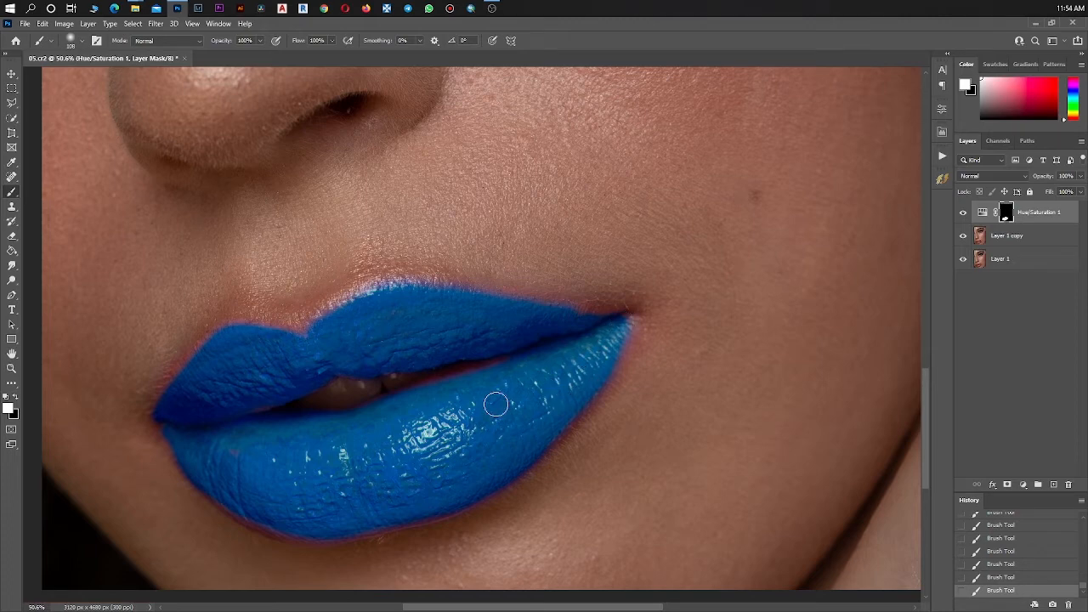
- Reduce the brush size, set the flow to 55%, and refine the mask along the outer lip edges
right_click(491, 397)
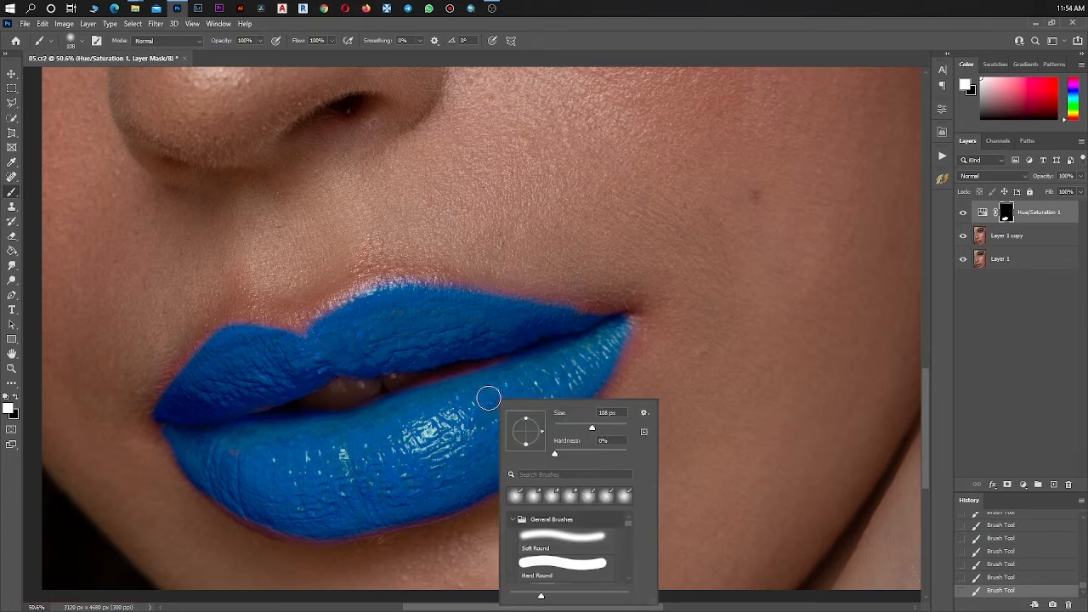
alt+right_click(467, 391)
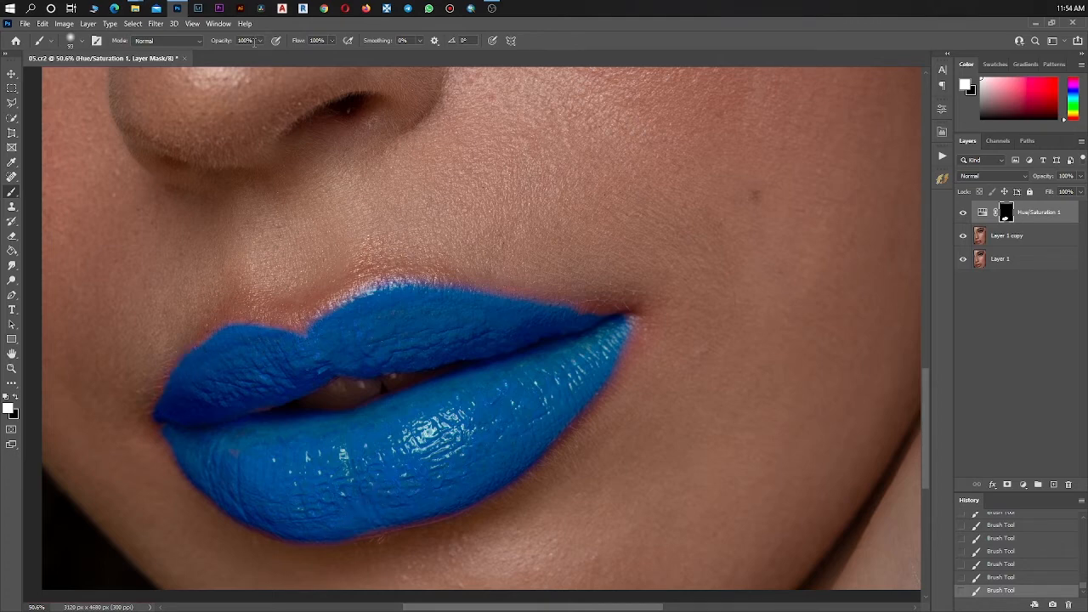
click(333, 43)
click(224, 337)
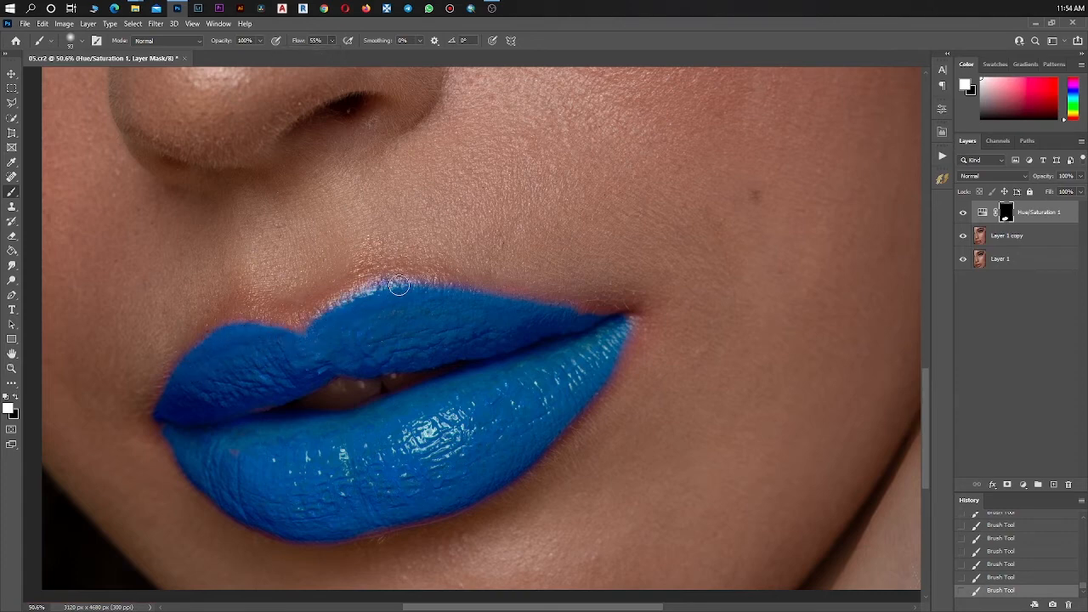
drag(536, 307, 627, 315)
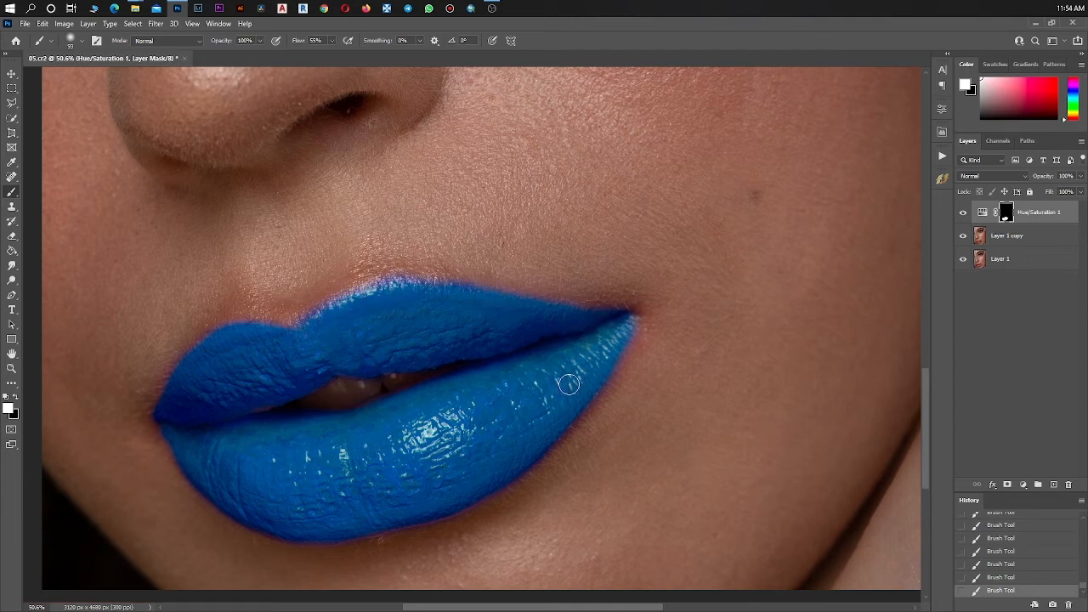
- Recolour the lips vivid pink by shifting the adjustment's Hue slightly below zero and setting Saturation to +33
double_click(982, 213)
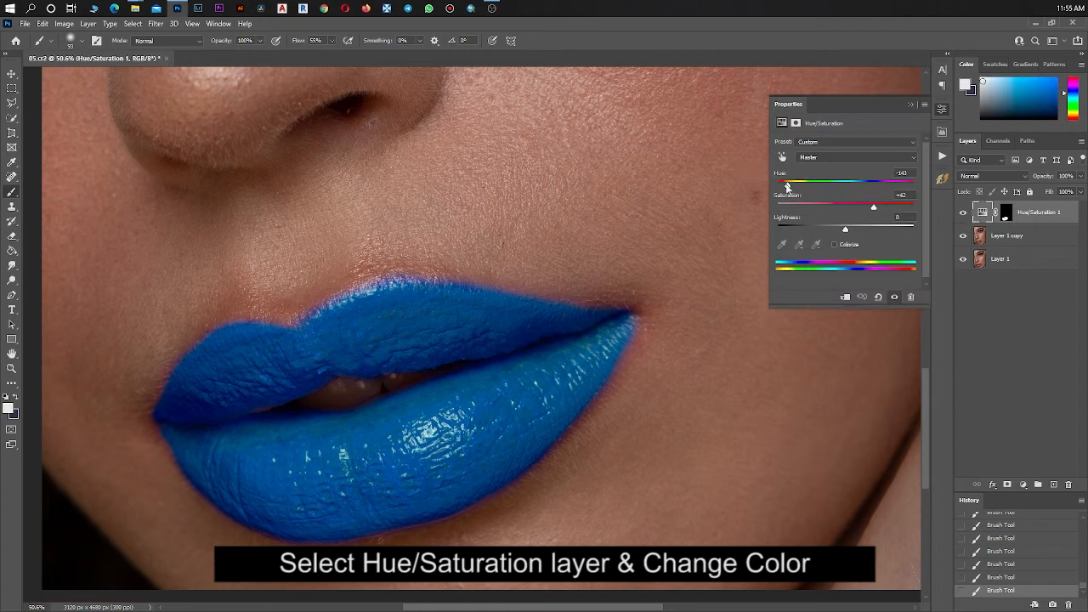
drag(788, 187, 844, 190)
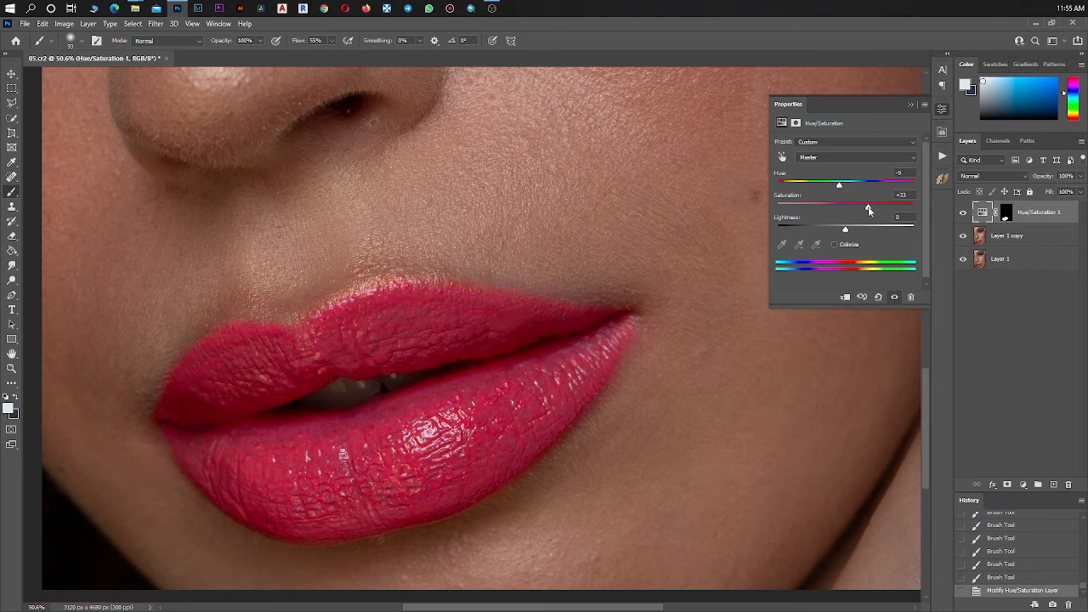
scroll(639, 290, down, 5)
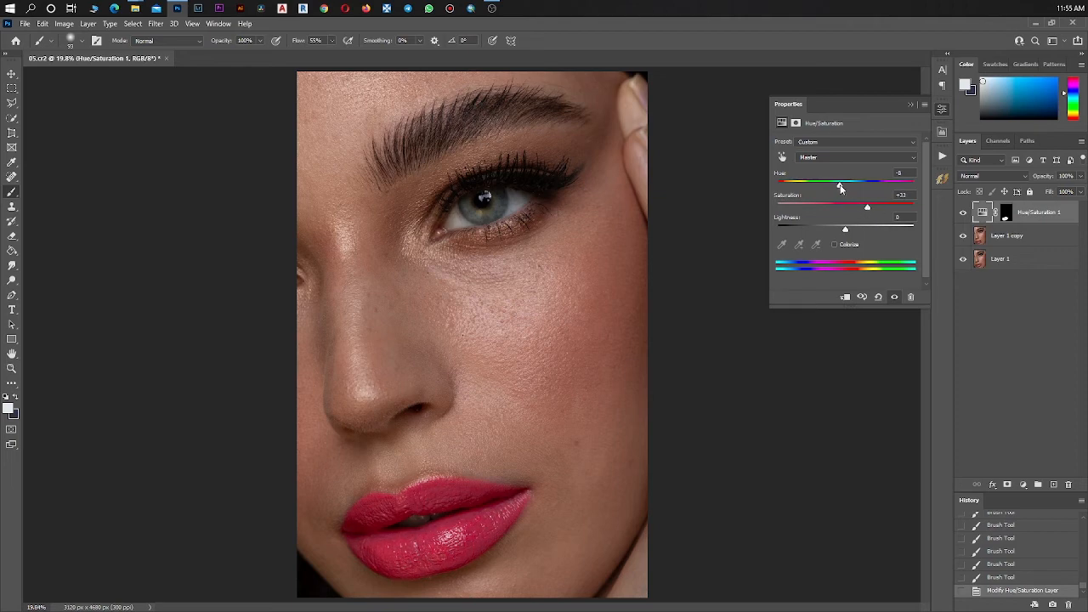
drag(839, 186, 838, 189)
click(911, 105)
scroll(503, 373, down, 1)
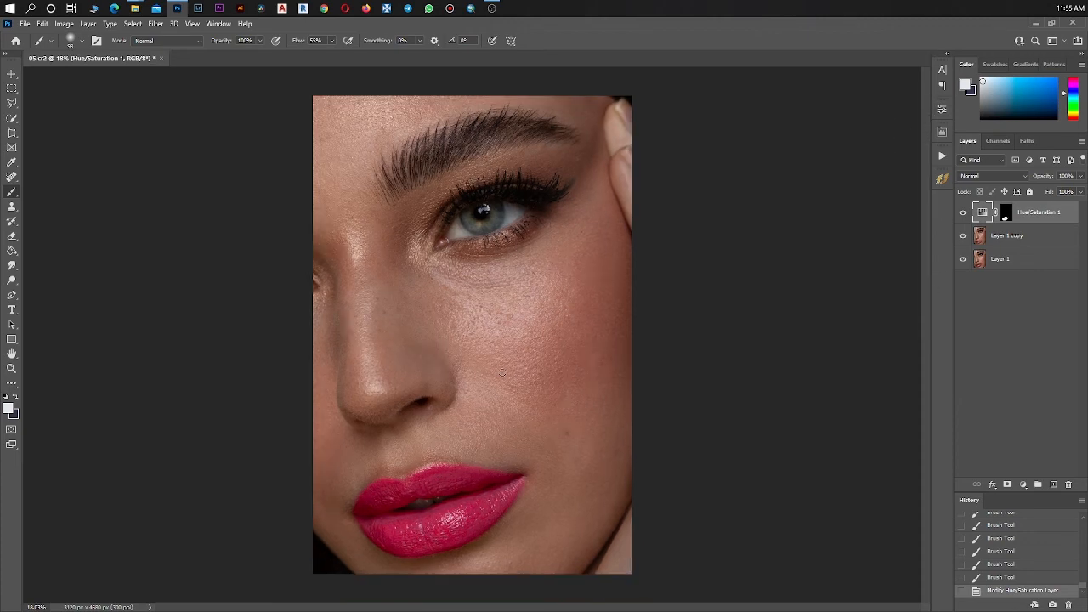
- Toggle the Hue/Saturation layer's visibility to compare the lips before and after recolouring
click(963, 213)
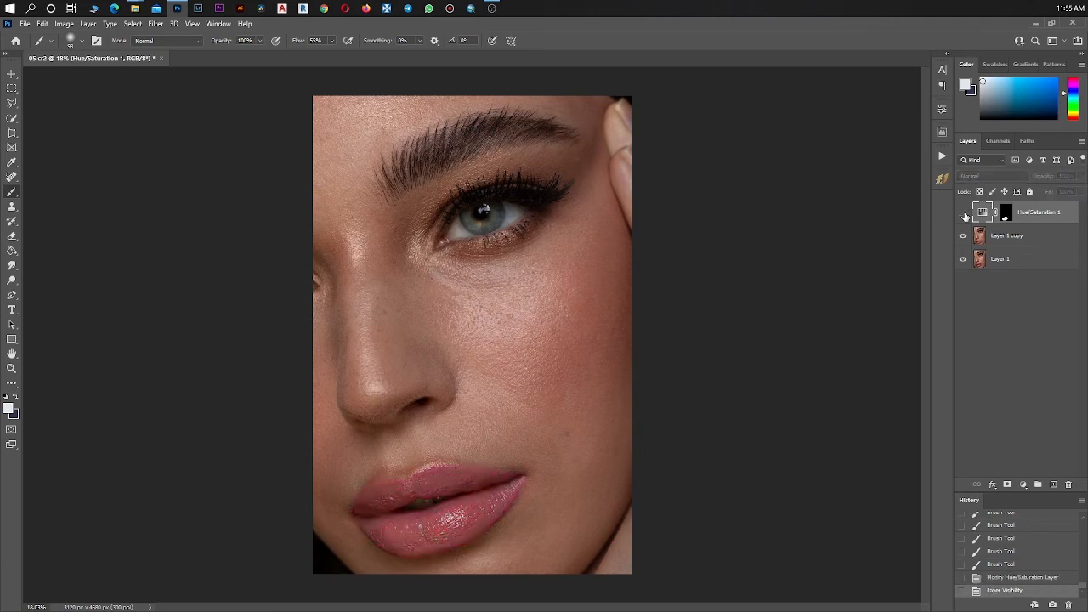
click(964, 213)
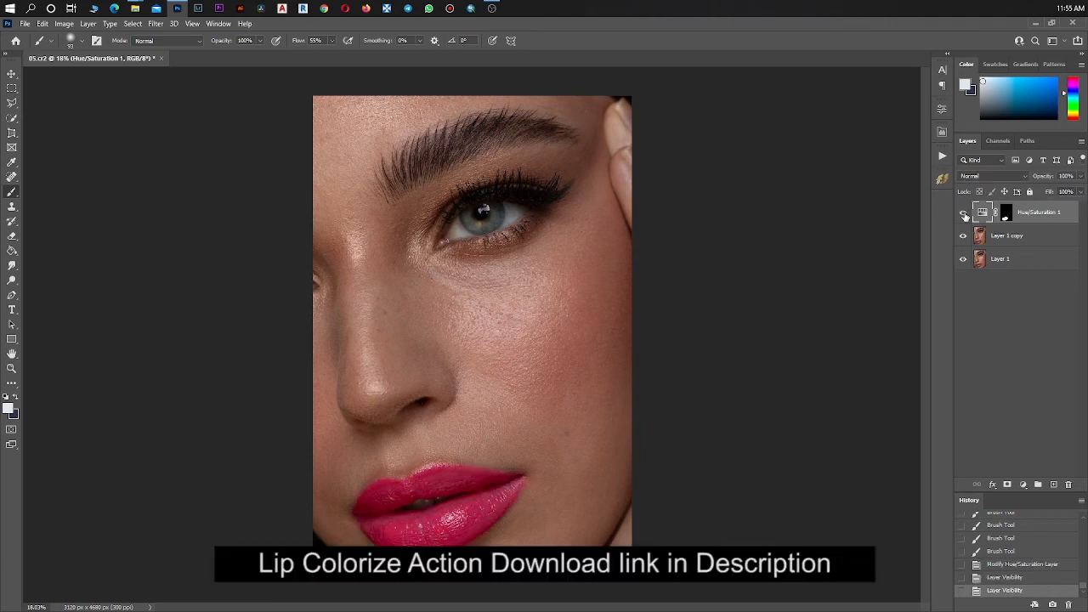
click(964, 213)
click(965, 213)
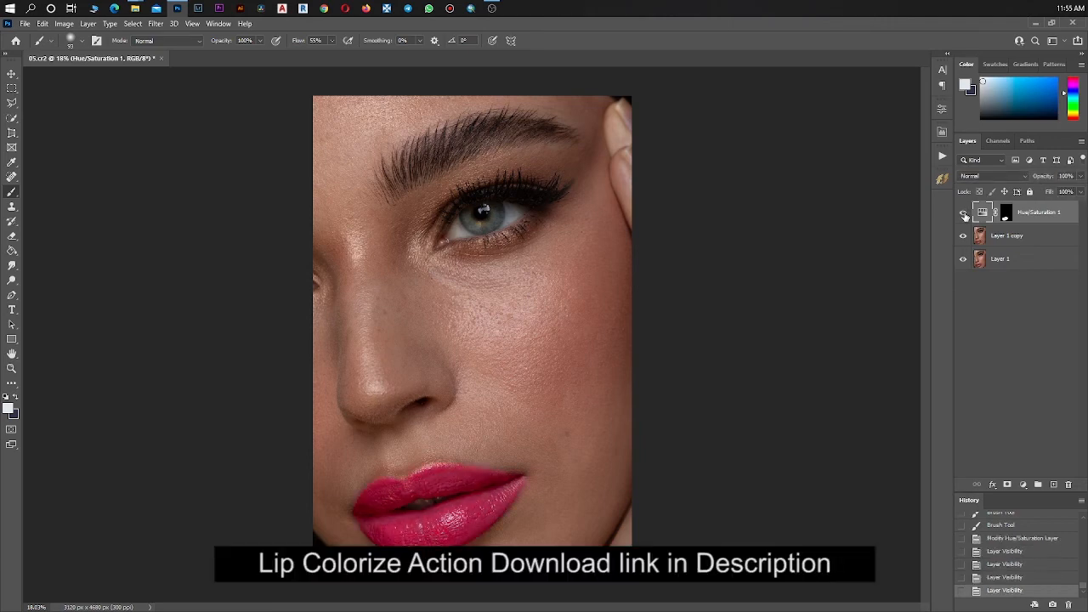